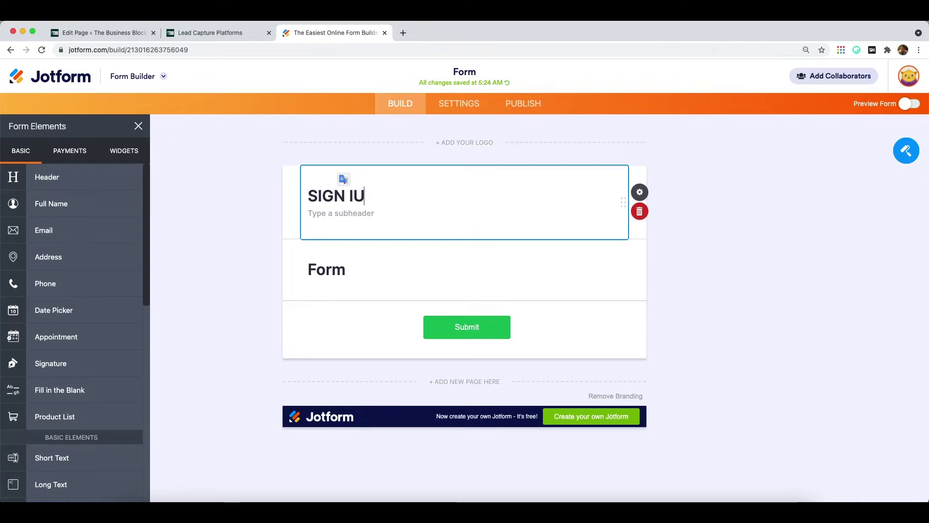
Step: Set the header to "SIGN UP HERE" and use the TextEdit sentence "Would you like to access our best content, straight to your email?" as its subheader
type("UP HERE")
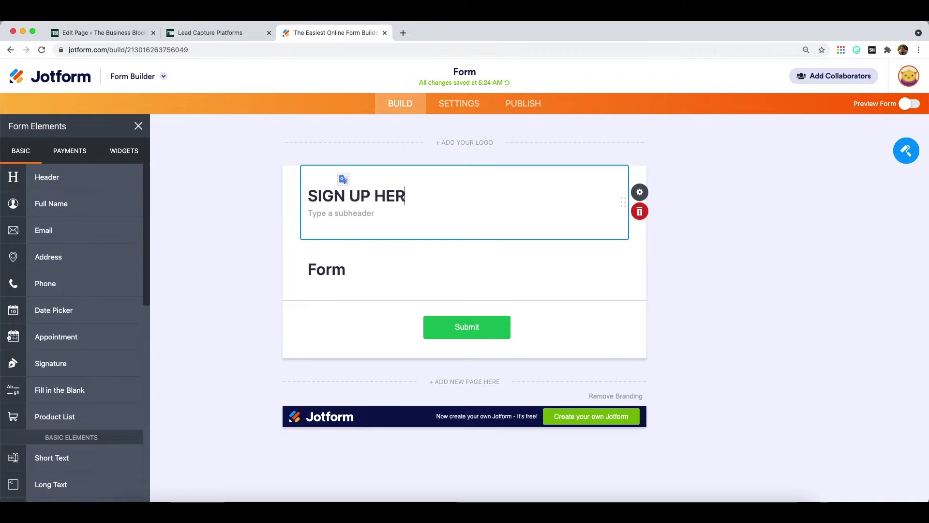
left_click(261, 220)
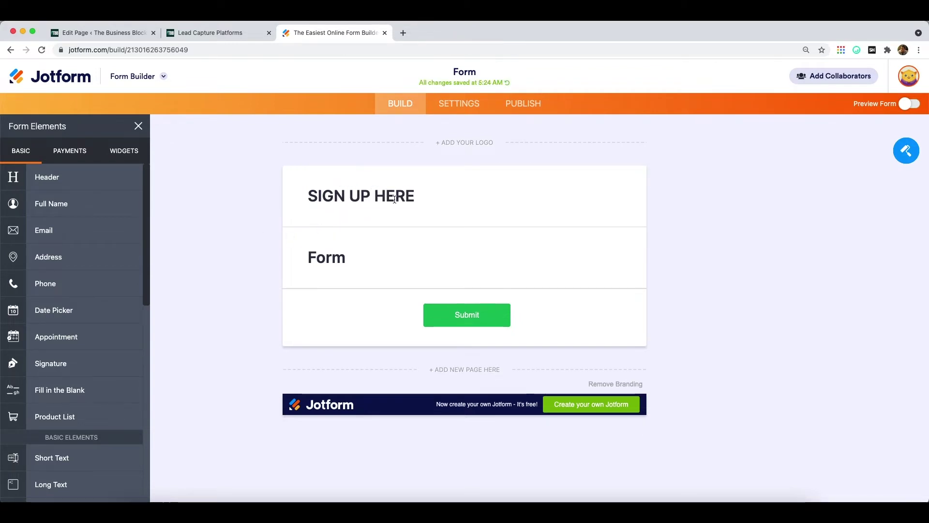
left_click(347, 217)
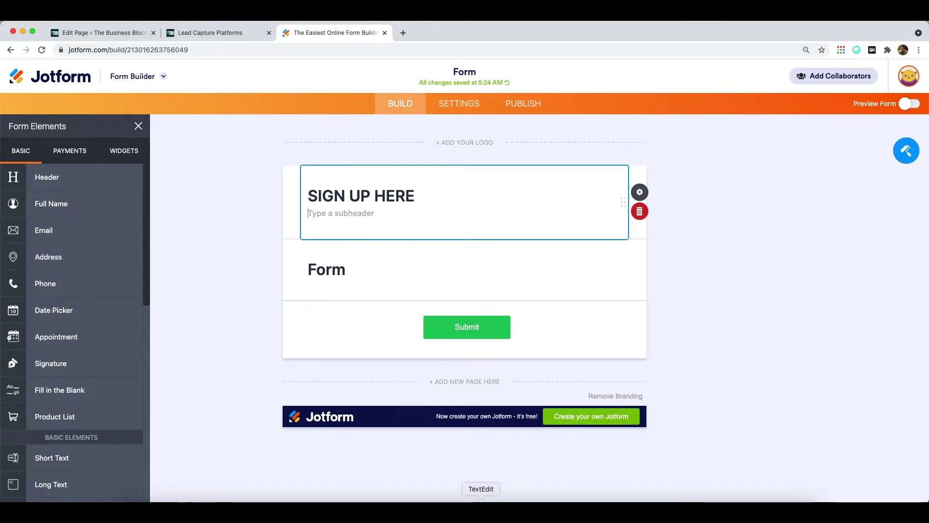
left_click(480, 504)
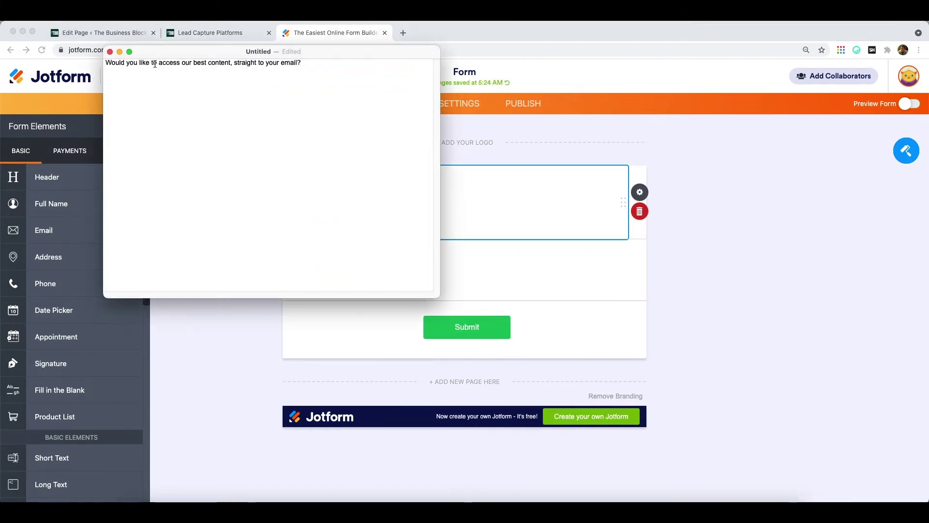
triple_click(155, 64)
key("super+c")
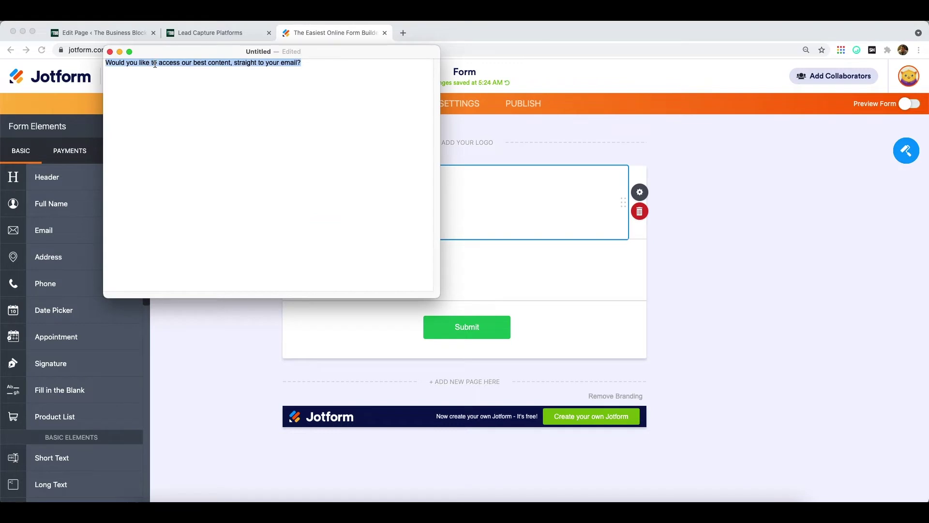
left_click(120, 52)
left_click(340, 211)
key("super+v")
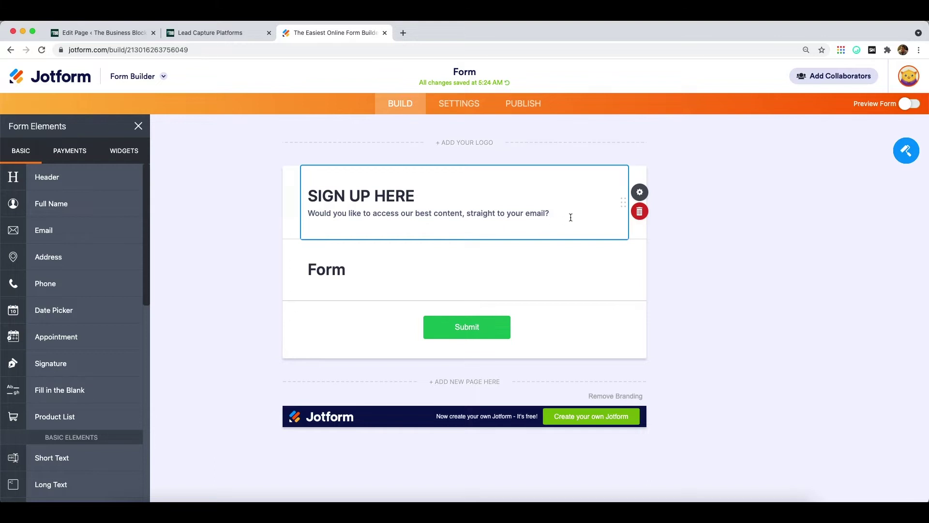
Step: Center the text of the SIGN UP HERE header and delete the extra "Form" heading below it
left_click(349, 197)
left_click(641, 194)
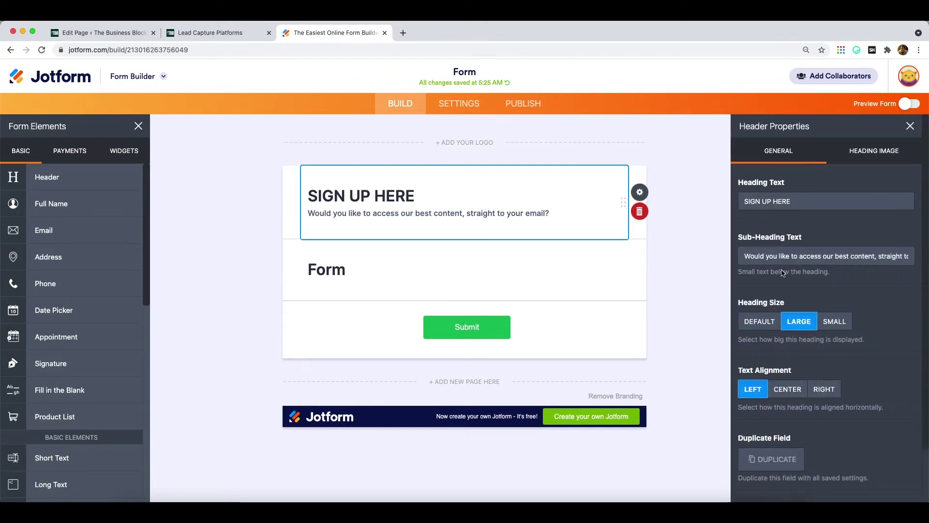
left_click(788, 393)
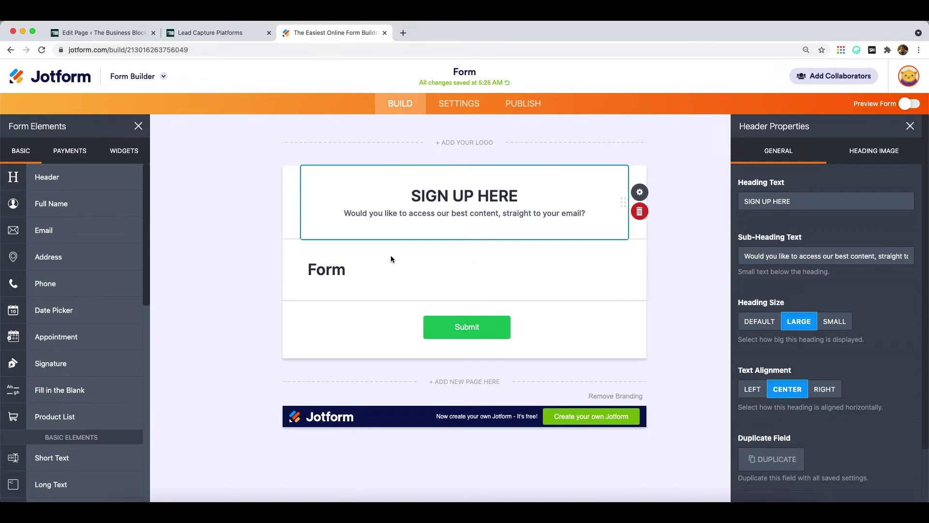
left_click(413, 258)
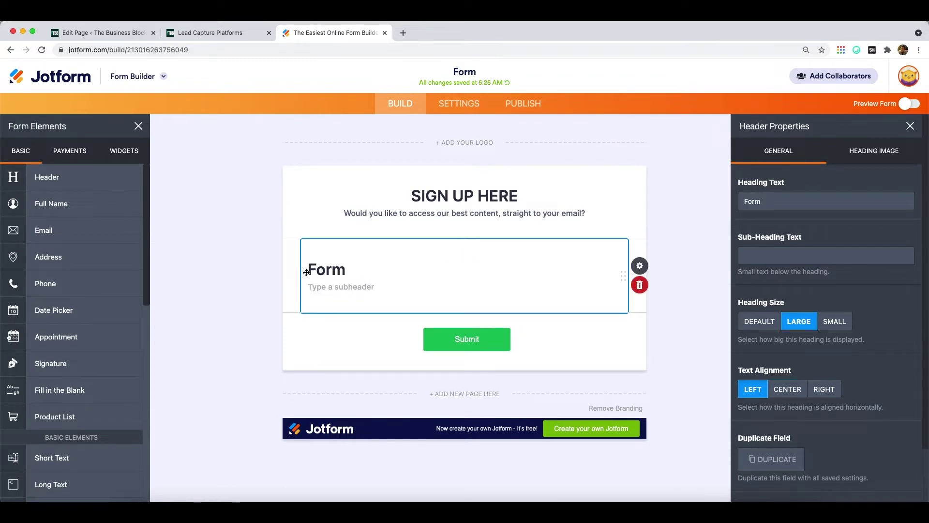
left_click(642, 286)
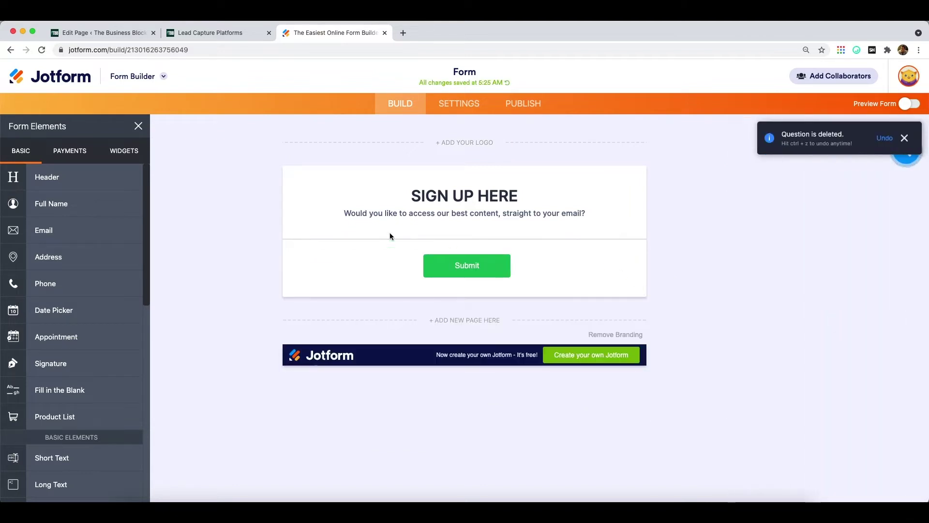
Step: Add two Short Text fields between the header and the Submit button, labelled "First Name" and "Last Name"
scroll(85, 337, "down", 3)
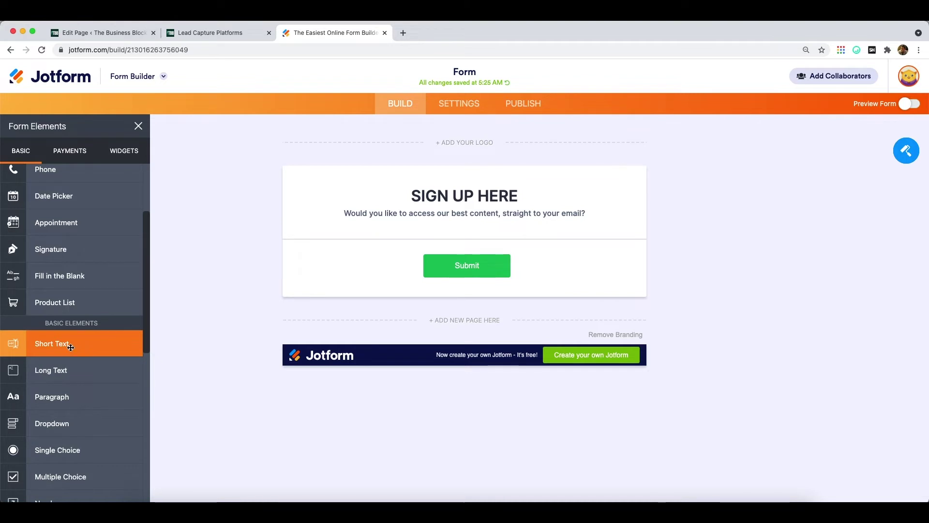
left_click_drag(48, 345, 378, 237)
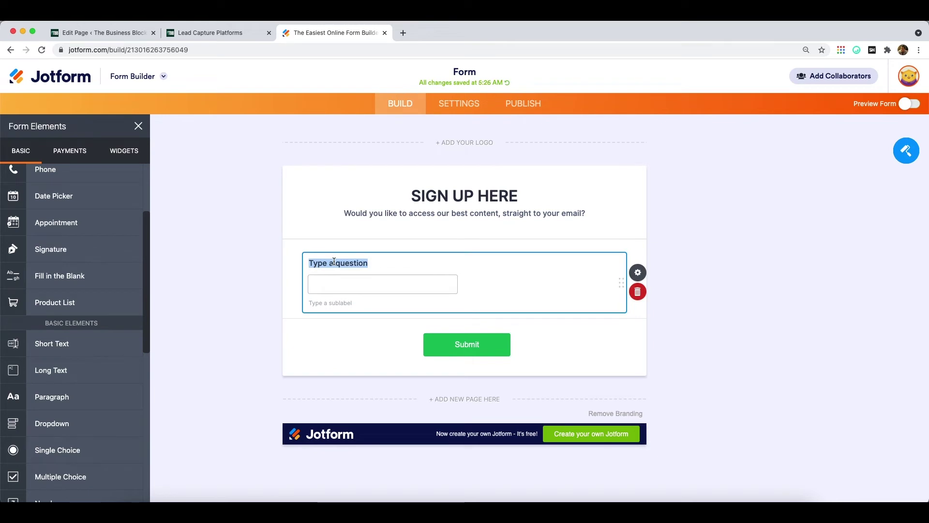
type("First Name")
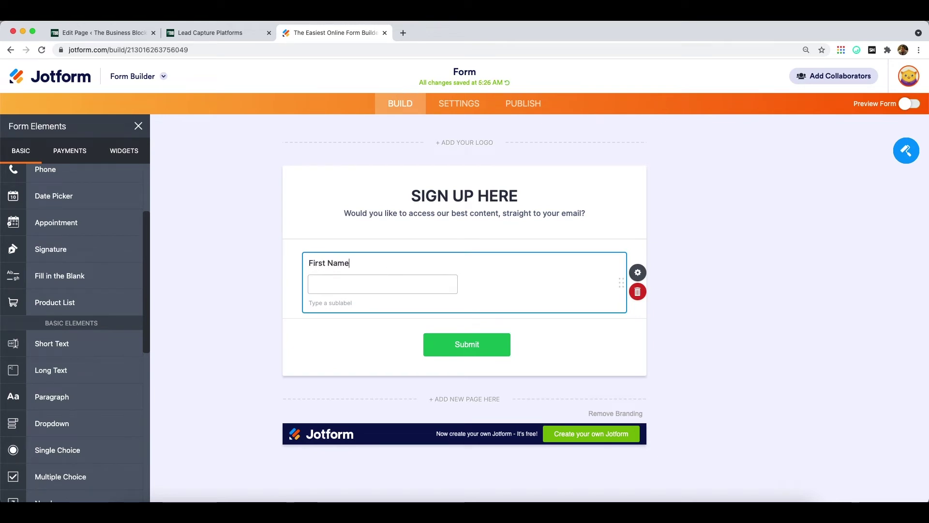
left_click(278, 302)
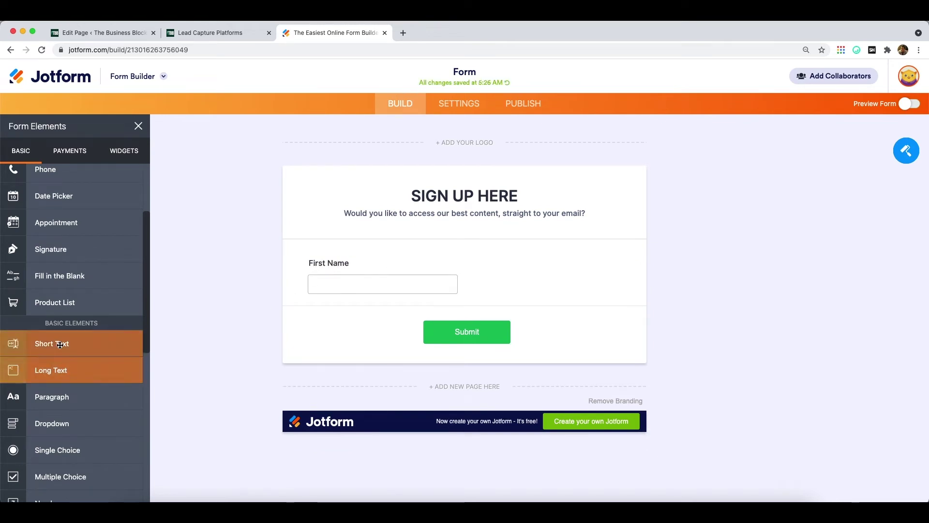
left_click_drag(57, 348, 327, 317)
type("Last Name")
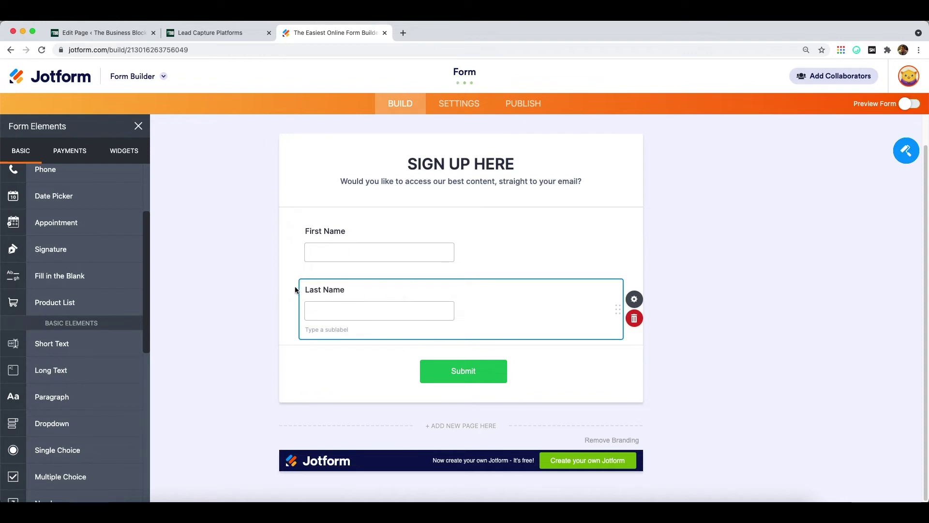
left_click(542, 236)
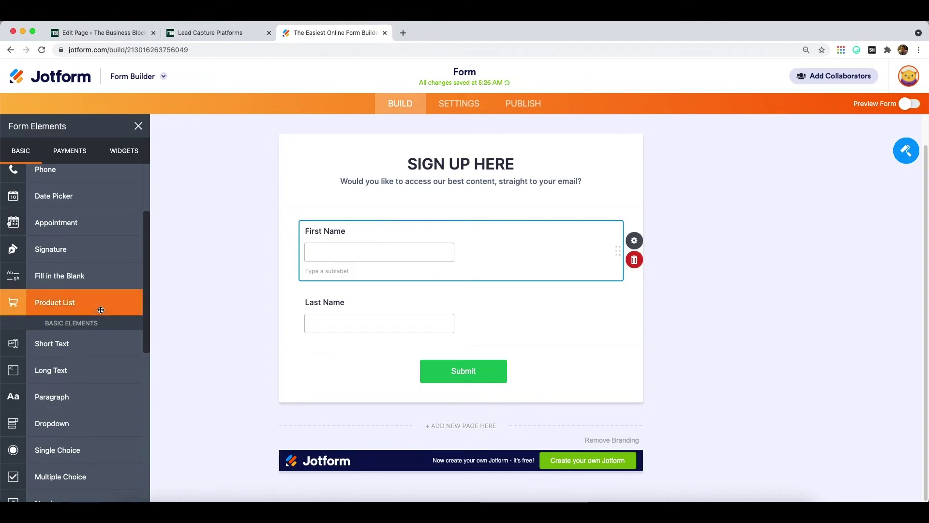
Step: Add an Email field below Last Name and label it "Please provide your best email"
scroll(93, 305, "up", 3)
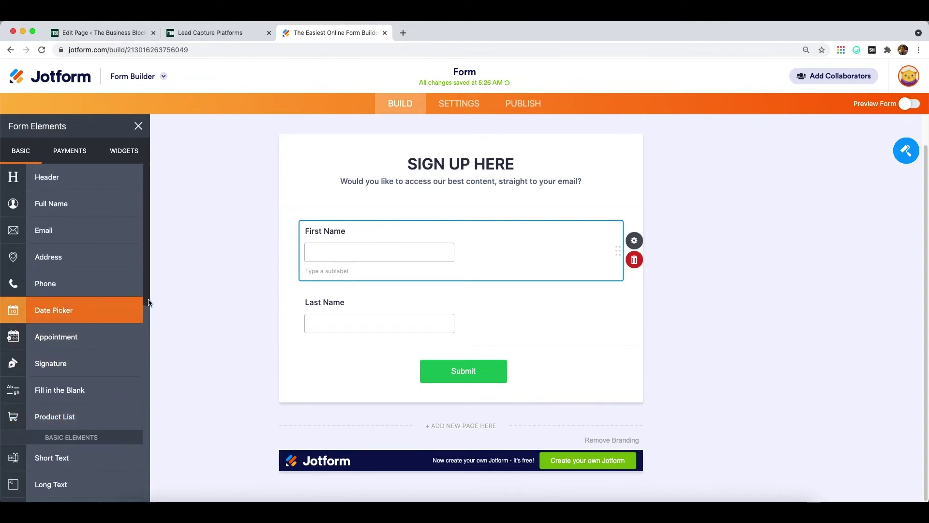
scroll(63, 348, "down", 3)
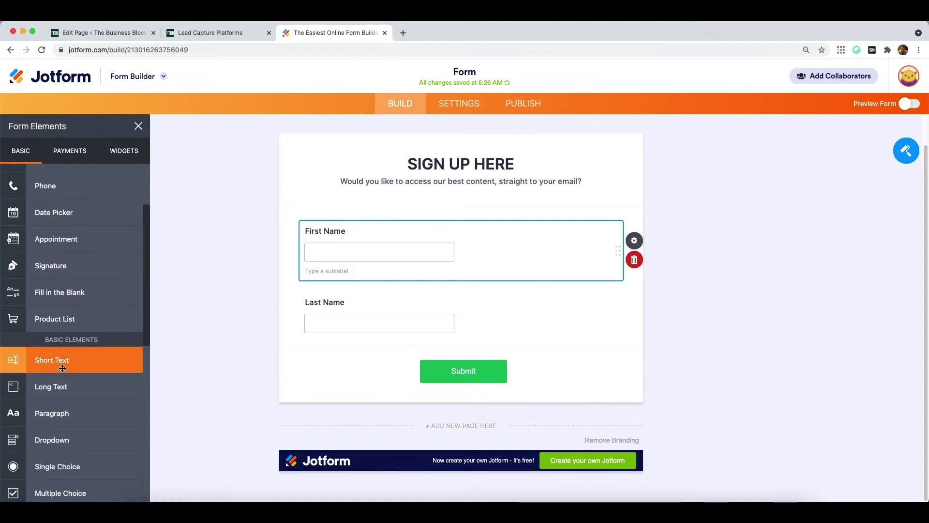
scroll(58, 369, "up", 3)
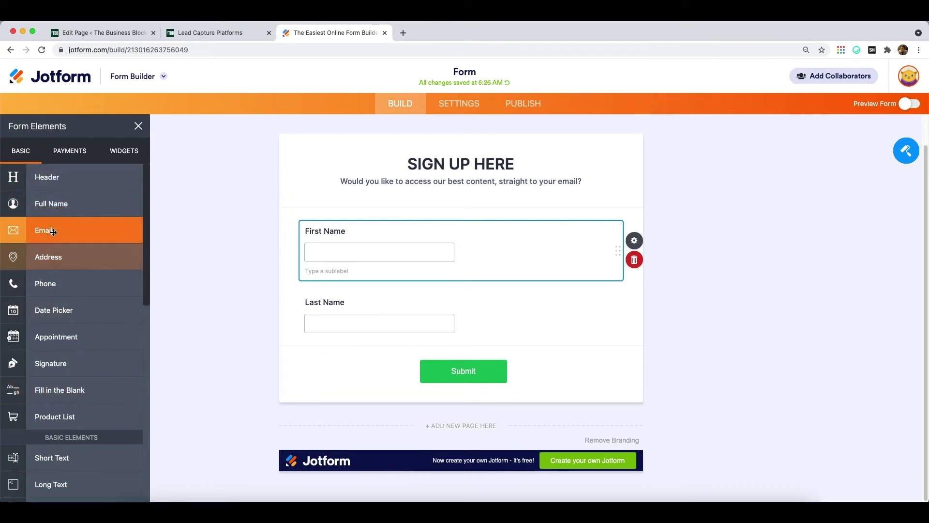
left_click_drag(49, 231, 347, 367)
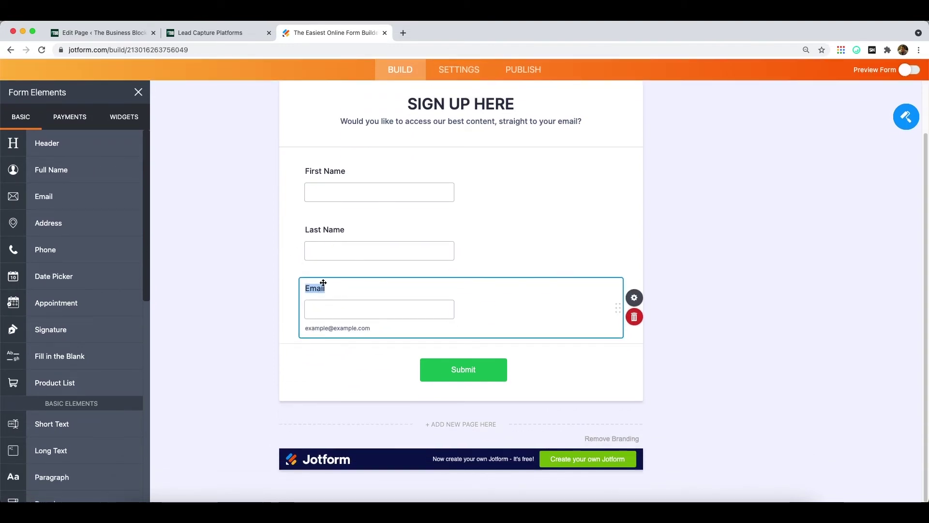
key("BackSpace")
type("Ple")
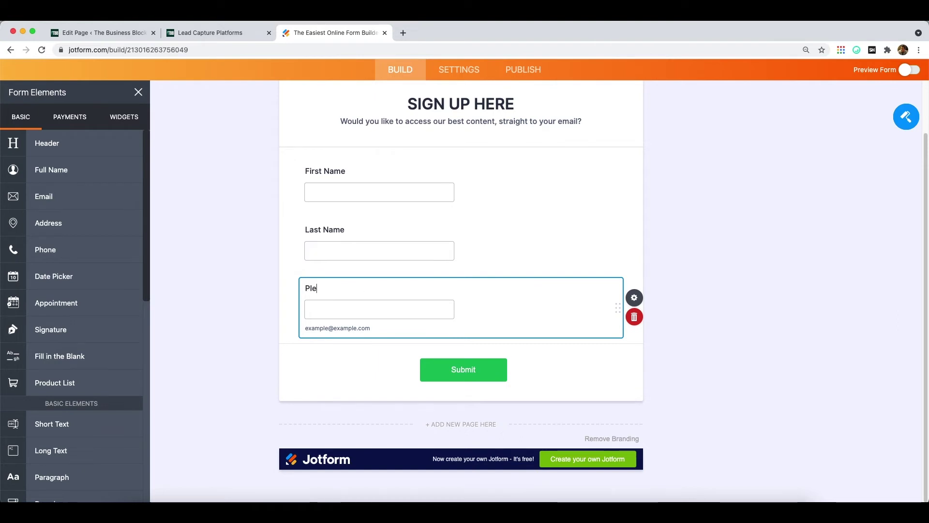
type("ase provide your best email")
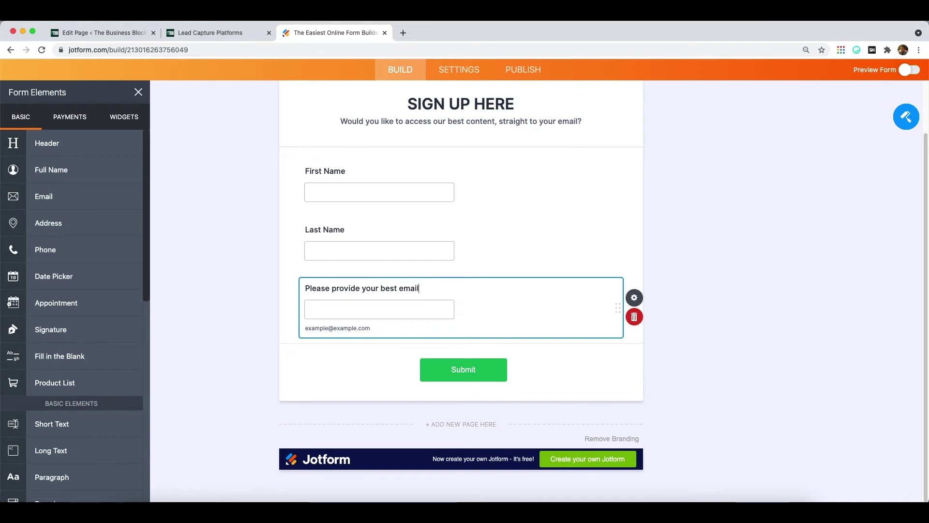
left_click(307, 362)
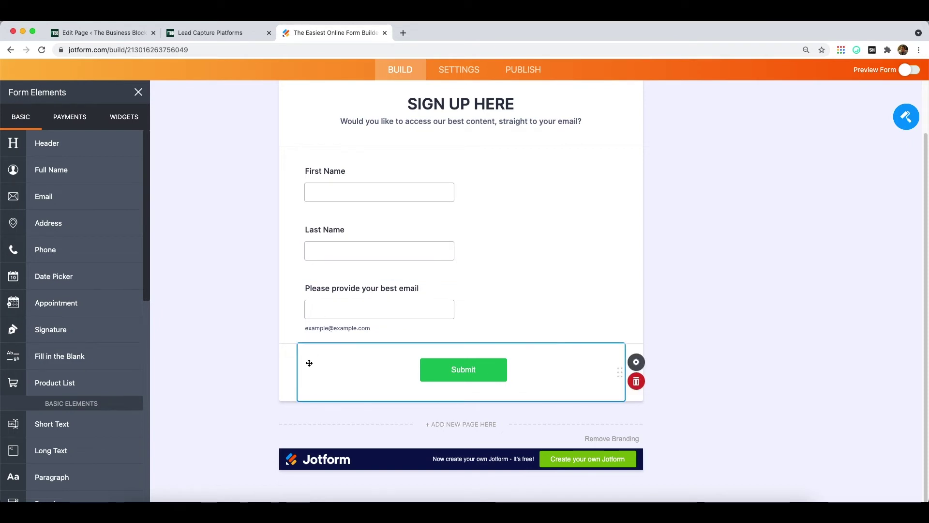
Step: Apply the color scheme with a yellow form on an orange-red page in the Form Designer
scroll(479, 274, "up", 1)
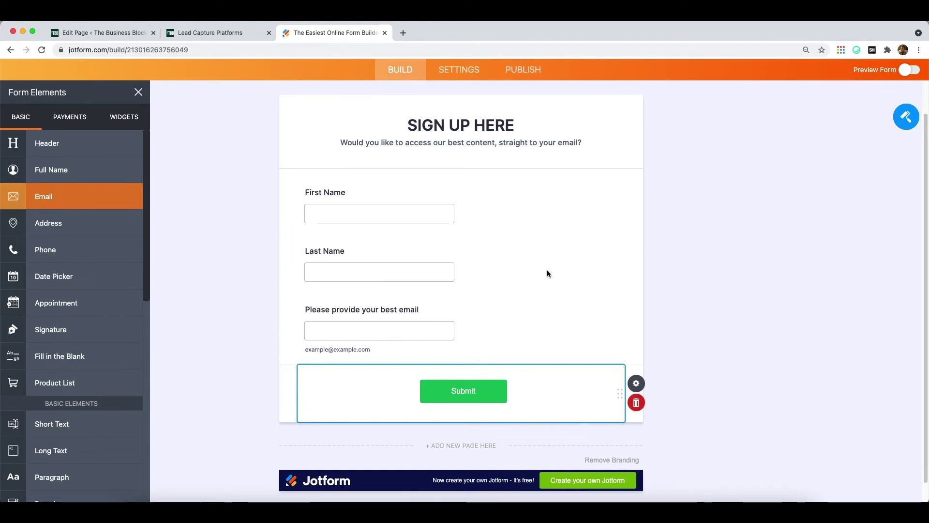
scroll(549, 260, "up", 3)
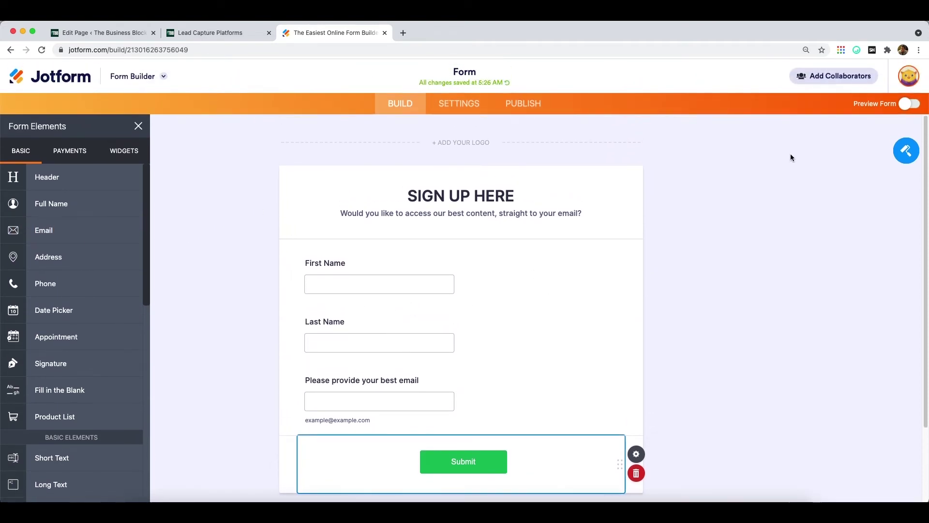
scroll(637, 257, "down", 1)
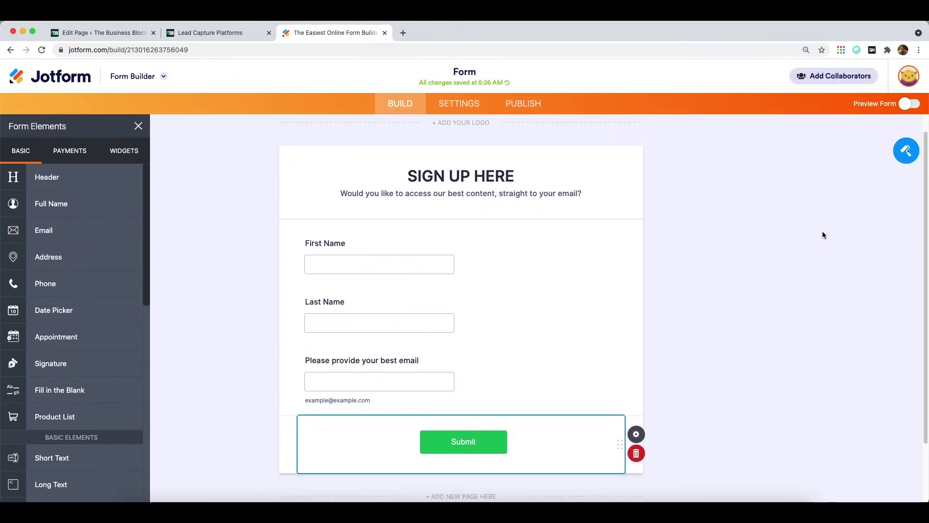
left_click(914, 148)
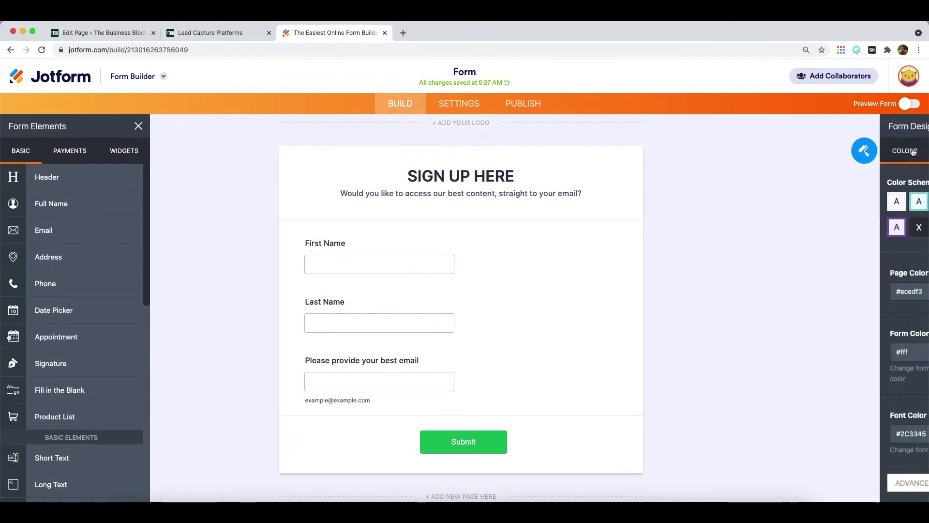
left_click(713, 156)
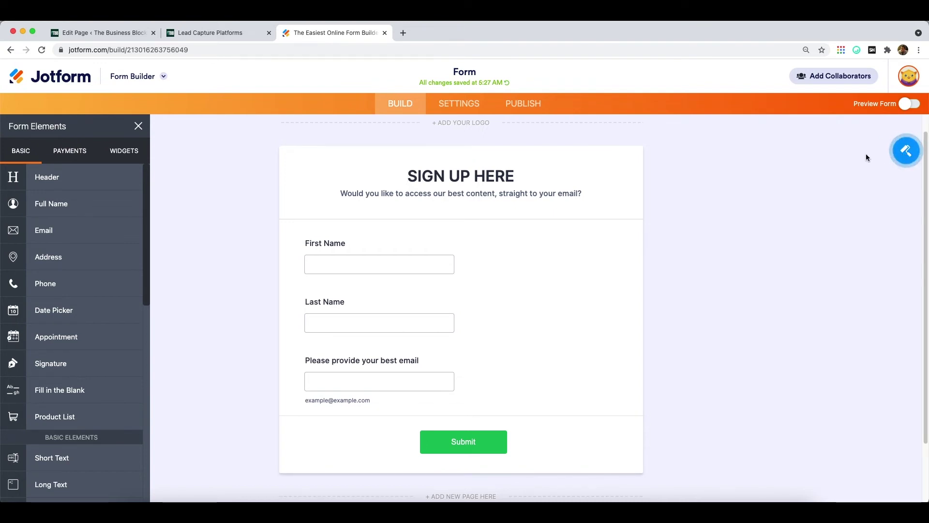
left_click(900, 154)
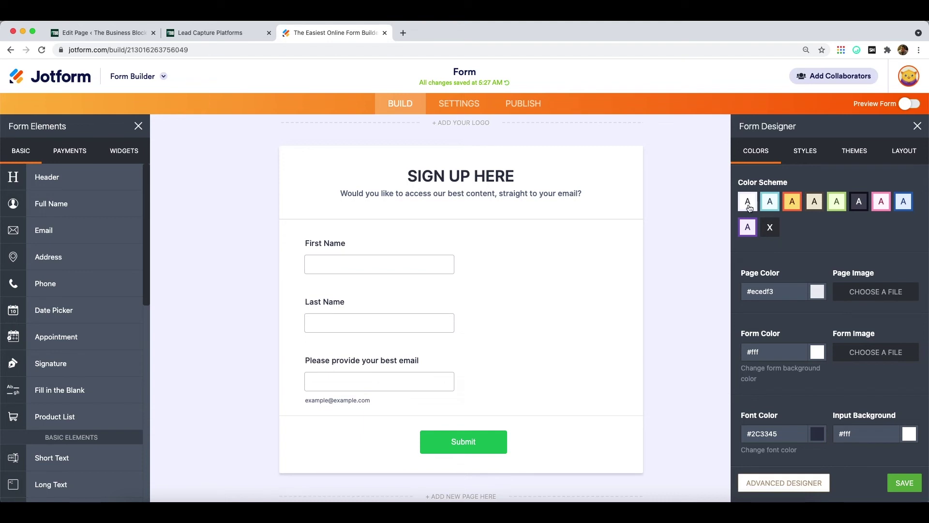
left_click(794, 204)
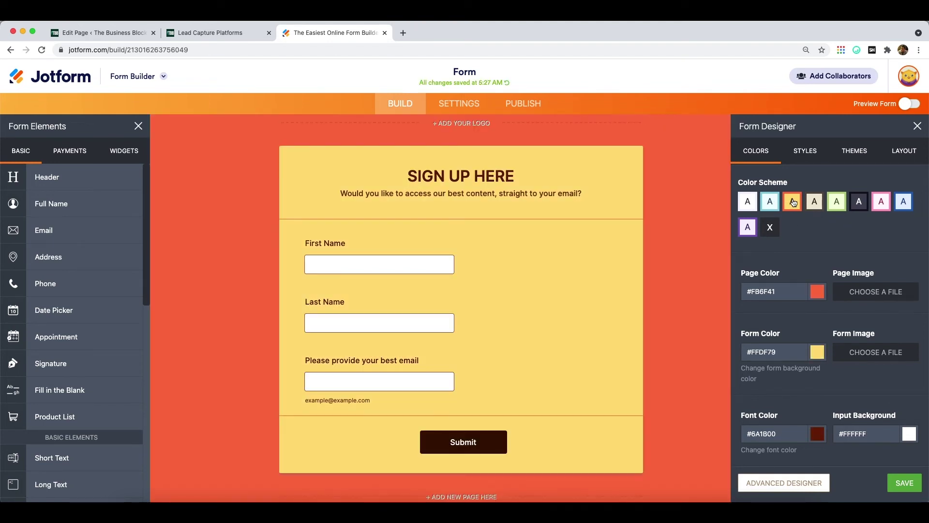
left_click(691, 213)
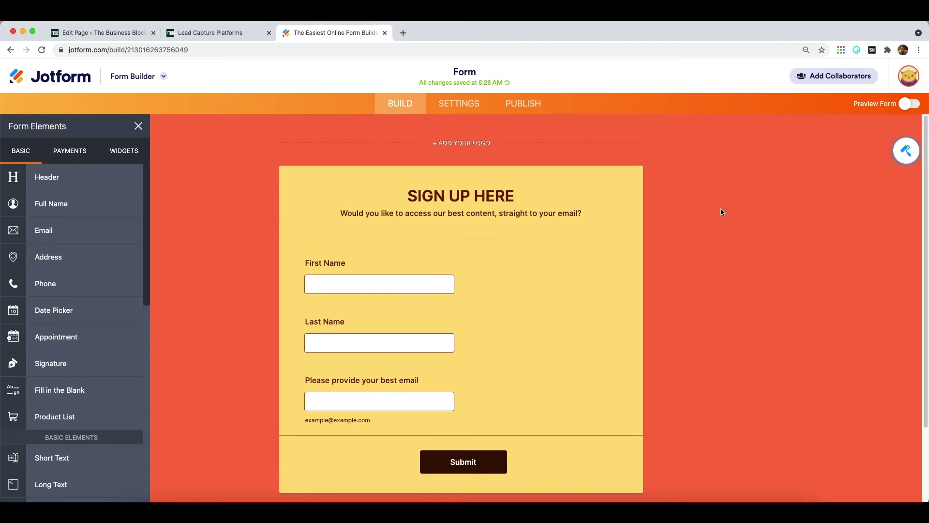
Step: Upload new white.png from the TBB Logos folder as the form's logo and center it above the form
left_click(464, 148)
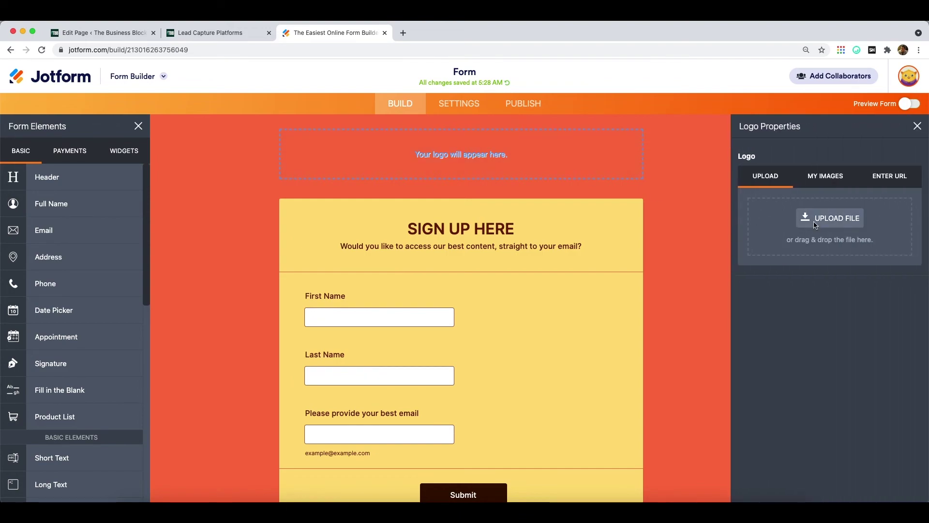
left_click(814, 222)
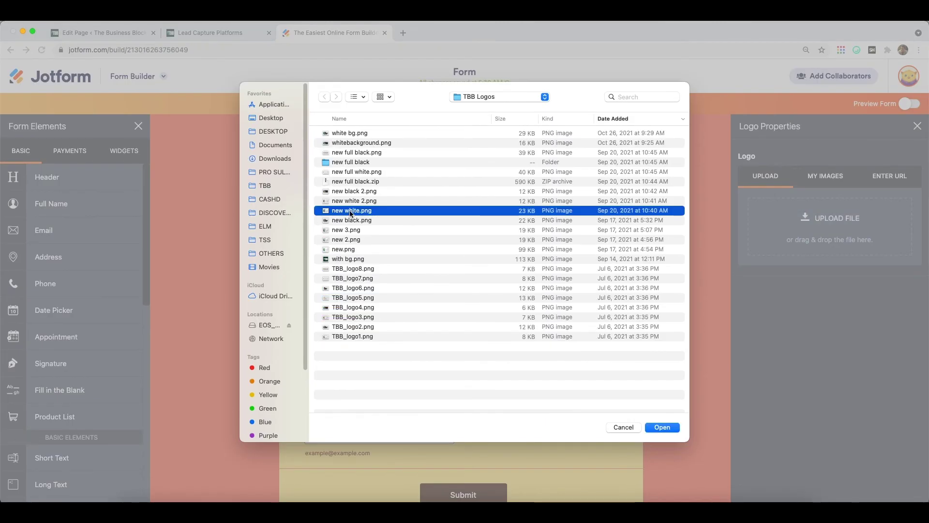
double_click(350, 211)
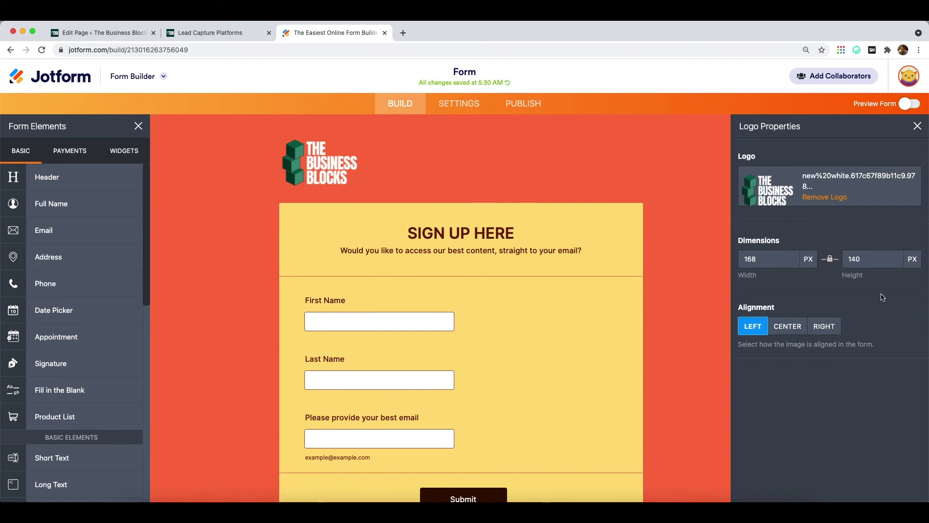
left_click(787, 329)
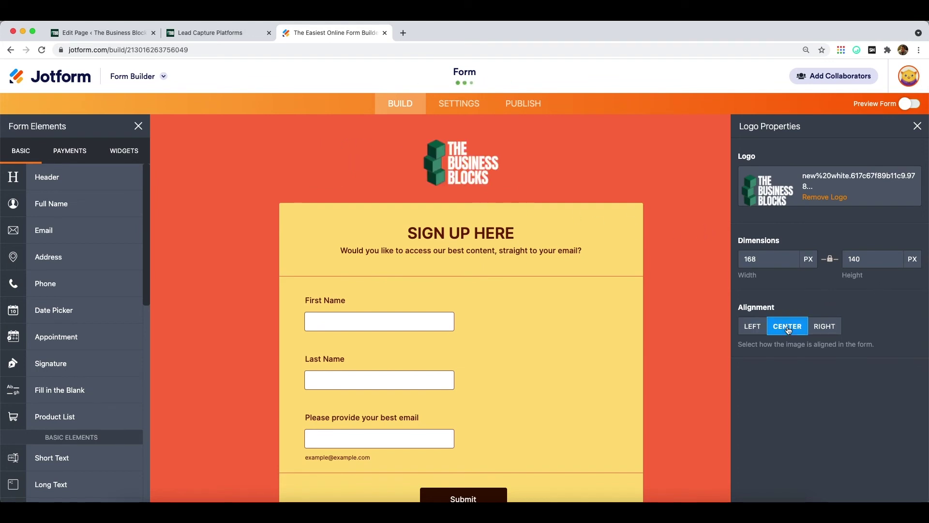
scroll(512, 259, "down", 3)
scroll(514, 260, "up", 3)
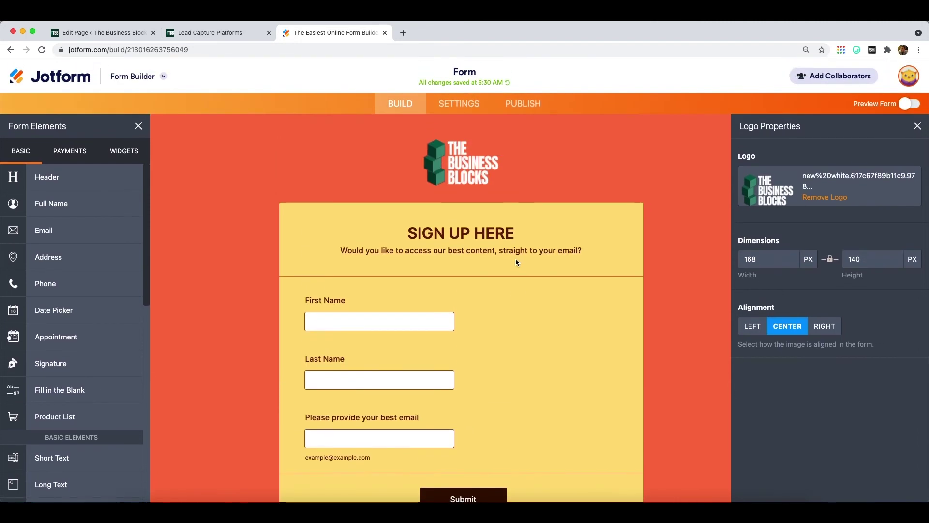
scroll(515, 260, "down", 1)
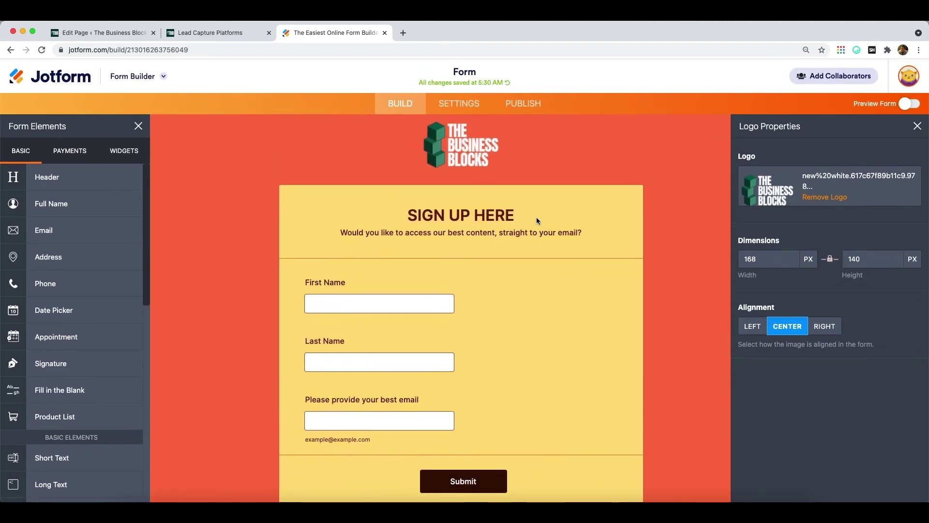
scroll(536, 217, "up", 1)
scroll(515, 237, "down", 3)
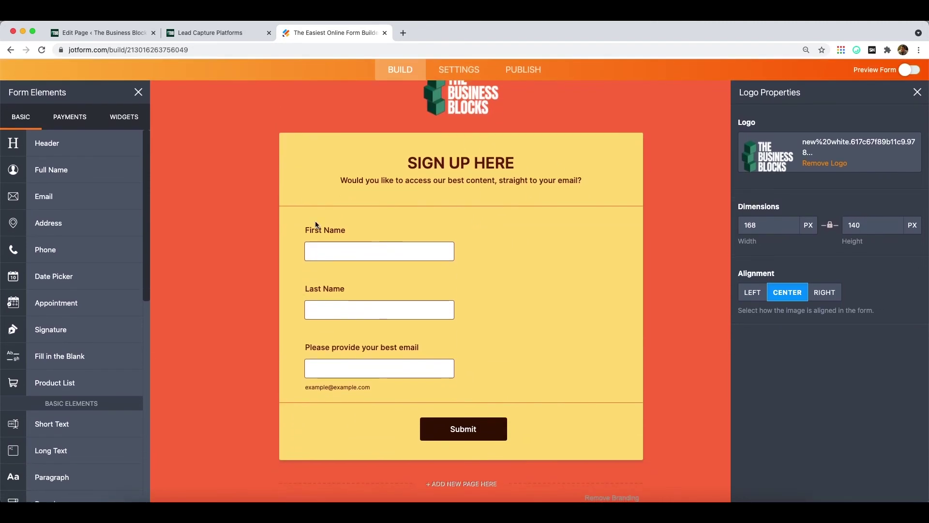
scroll(609, 257, "up", 1)
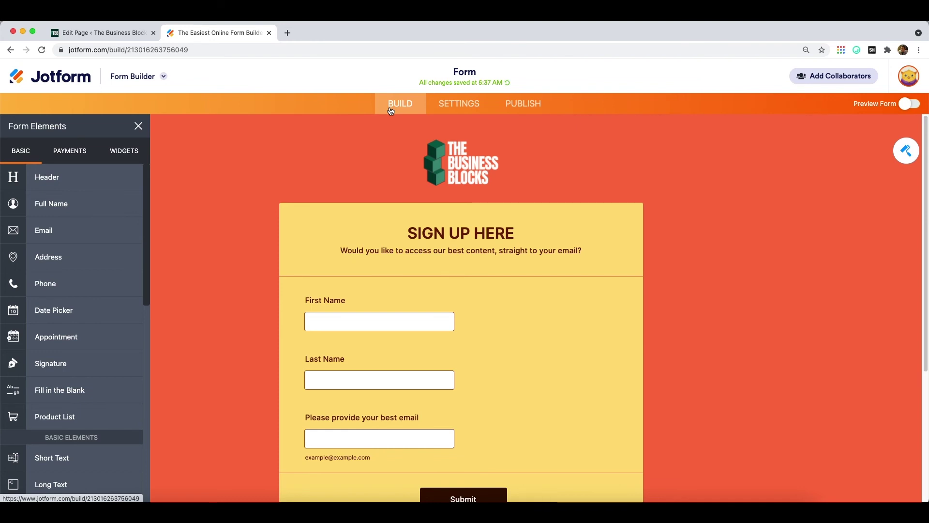
Step: Copy the form's script embed code from Jotform's publishing options
left_click(533, 110)
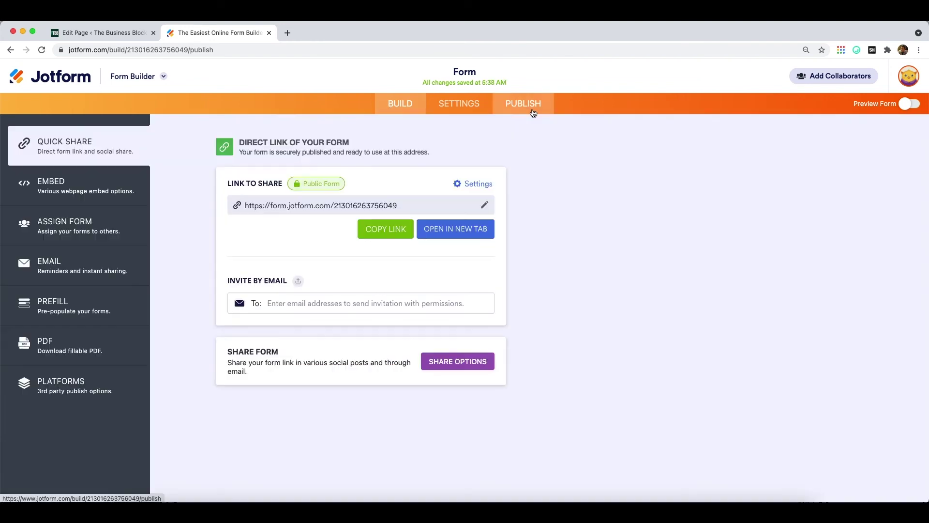
left_click(106, 195)
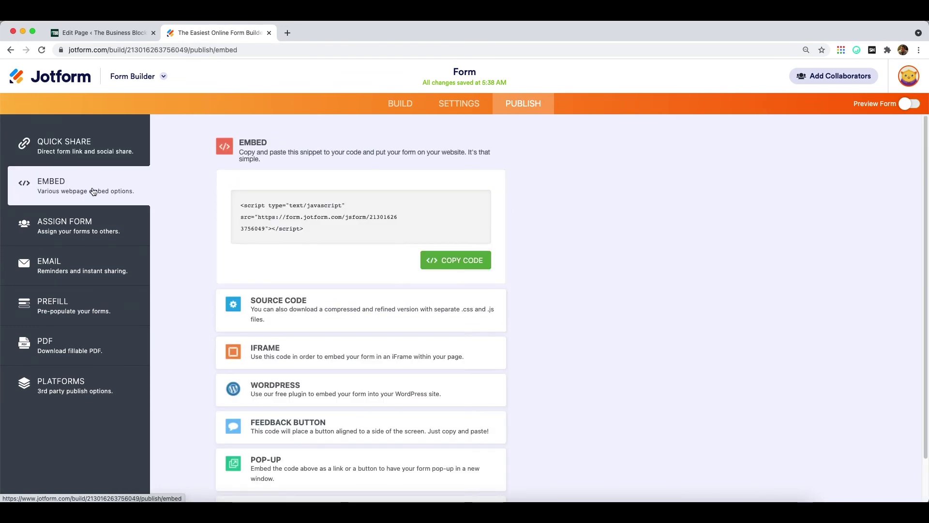
left_click(450, 263)
Step: Switch to the WordPress page editor and insert a Shortcode block containing the copied embed code above "How to Create a Lead Capture Form with Jotform"
left_click(98, 31)
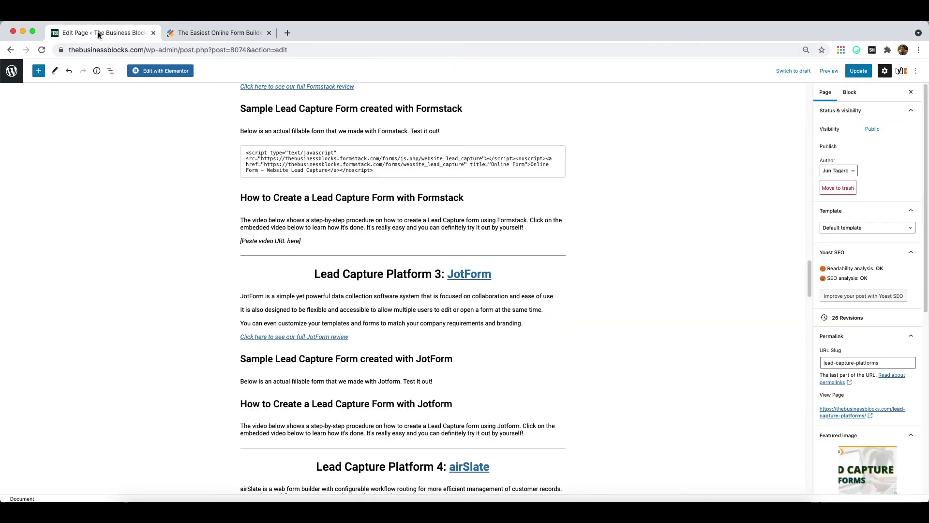
mouse_move(402, 394)
left_click(404, 392)
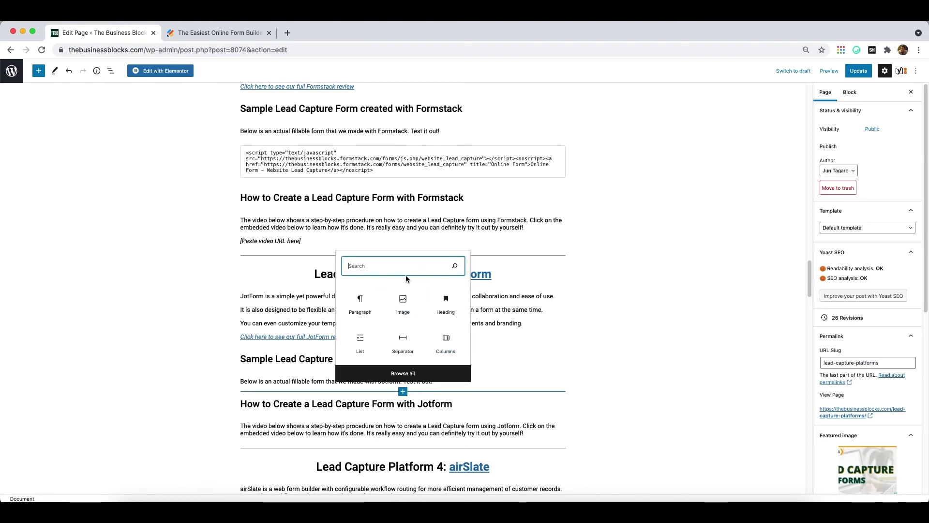
type("code")
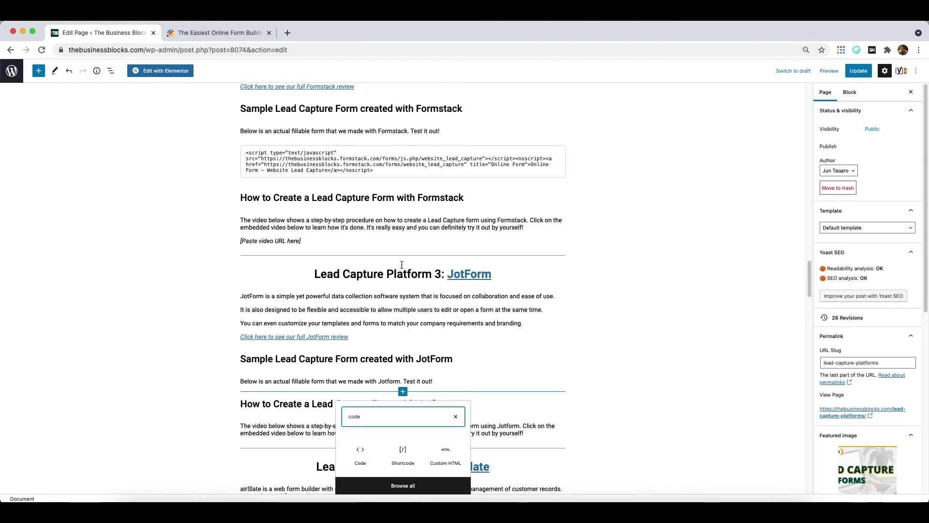
left_click(404, 459)
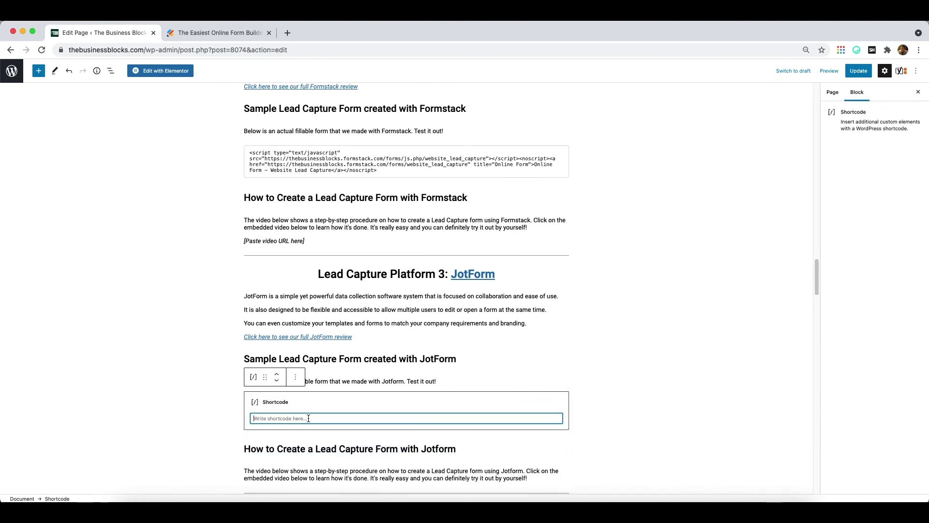
key("super+v")
left_click(610, 293)
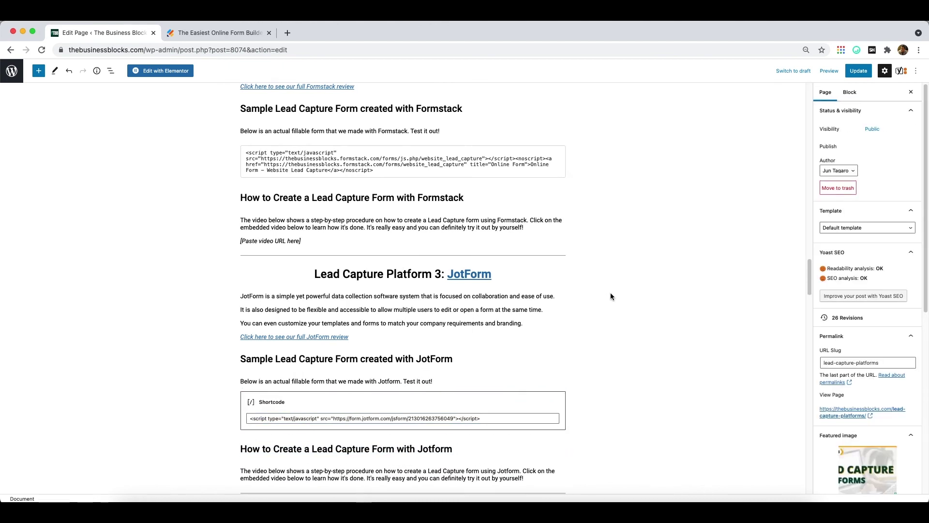
Step: Preview the page in a new tab and examine the embedded form in the "Sample Lead Capture Form created with JotForm" section
left_click(829, 71)
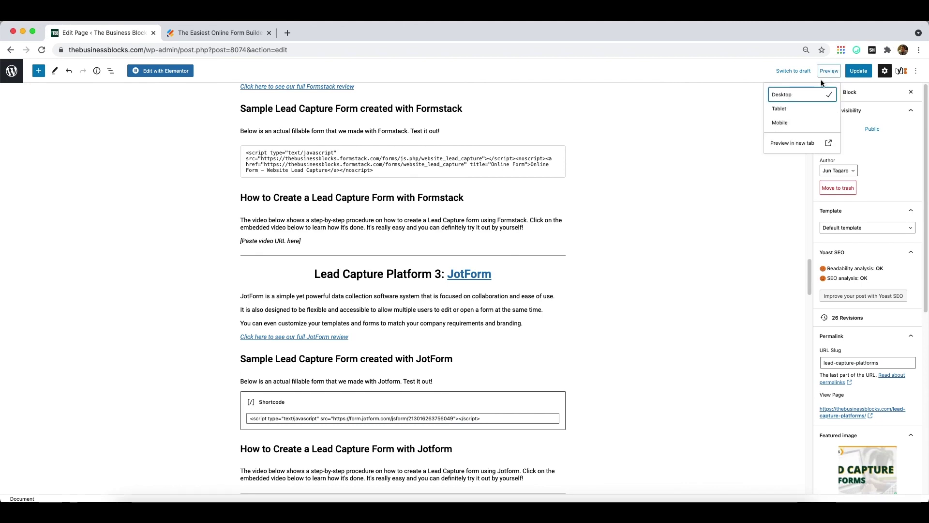
left_click(795, 143)
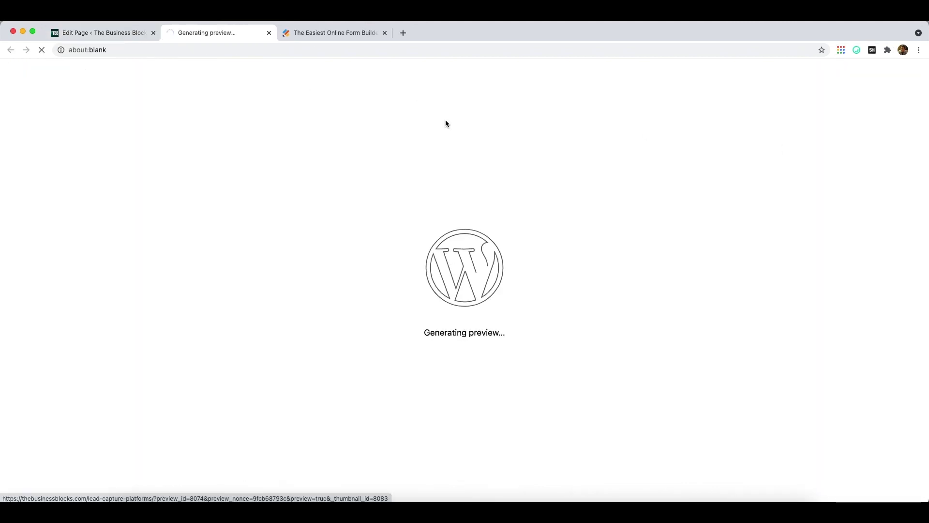
scroll(329, 273, "down", 15)
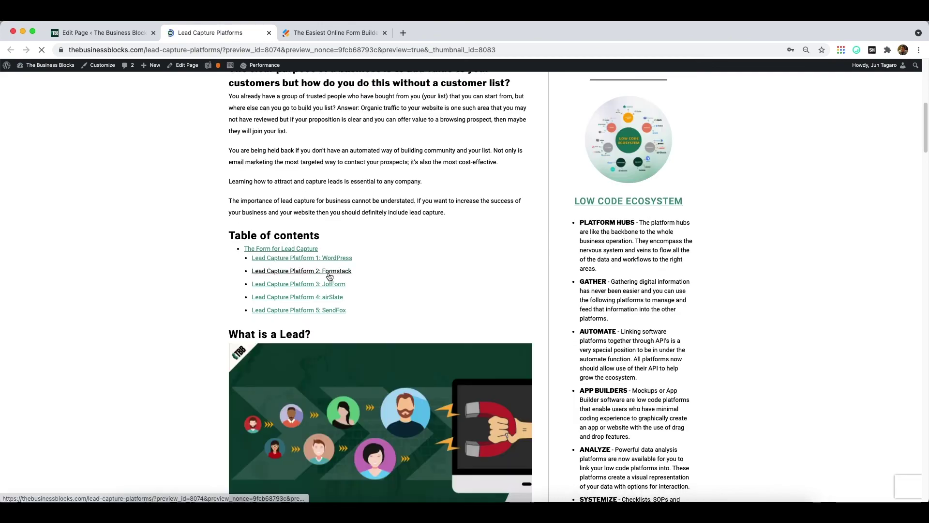
scroll(330, 274, "down", 20)
scroll(394, 215, "down", 7)
scroll(394, 215, "up", 5)
scroll(450, 188, "down", 1)
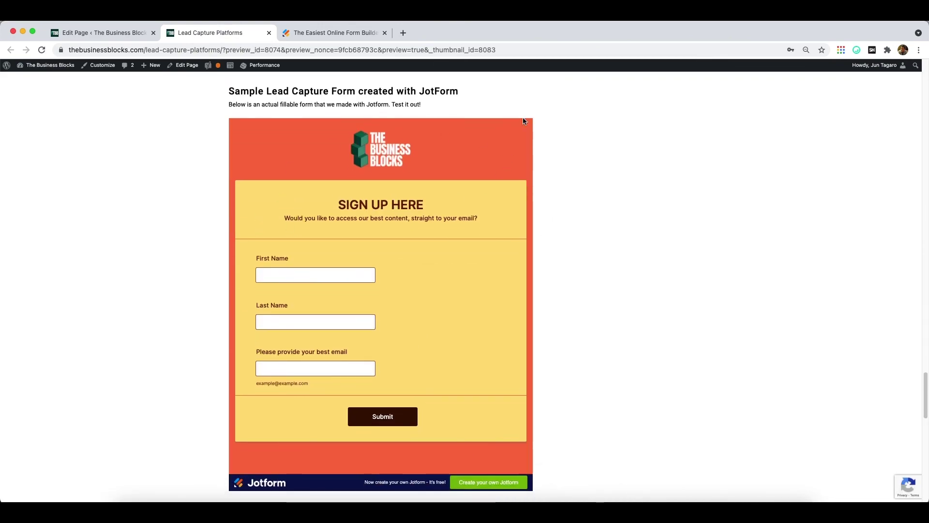